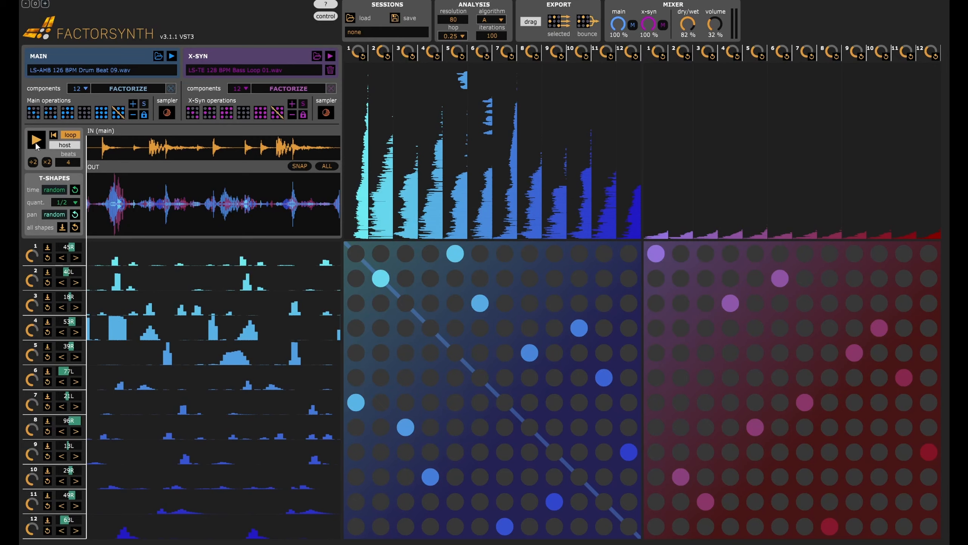
Start loop playback and randomize the component combinations twice in the main matrix and twice in the X-Syn matrix.
click(35, 142)
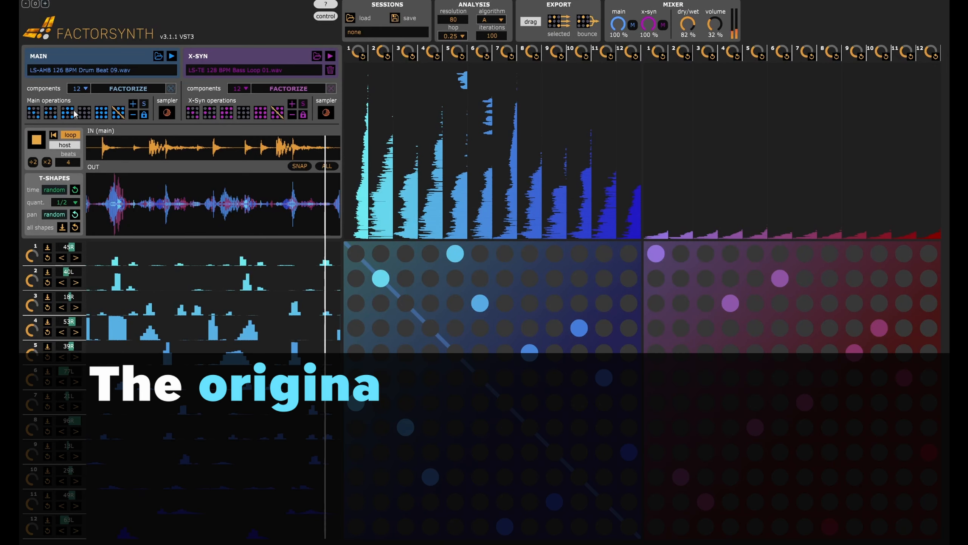
click(68, 112)
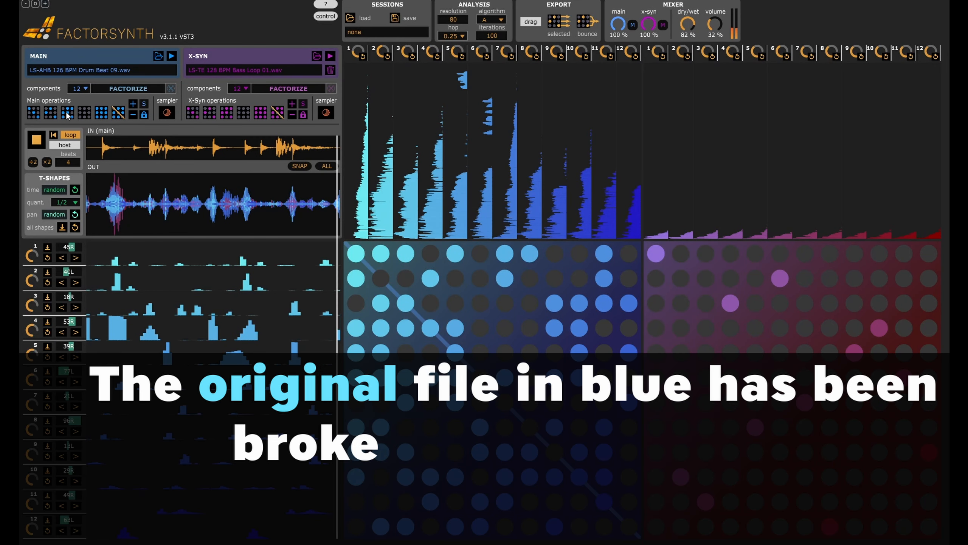
click(67, 113)
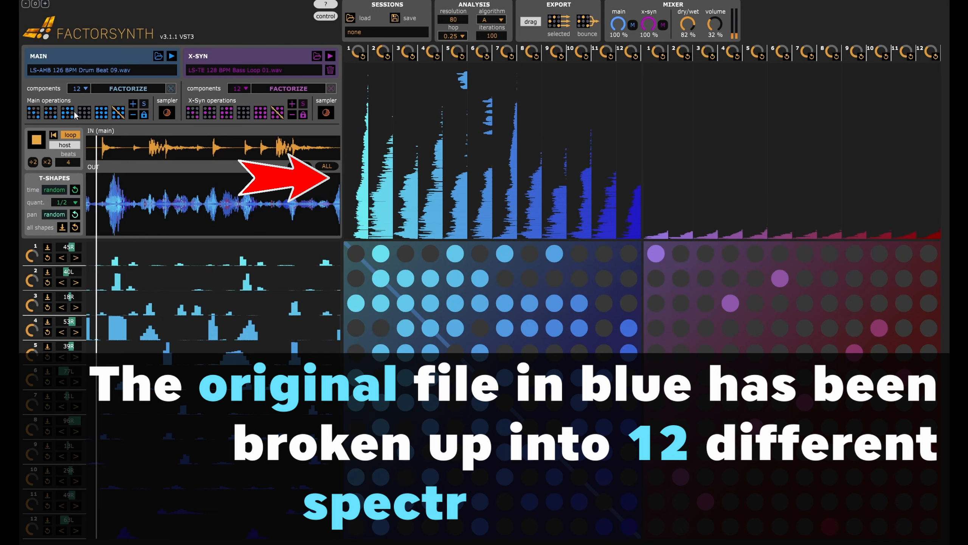
click(228, 112)
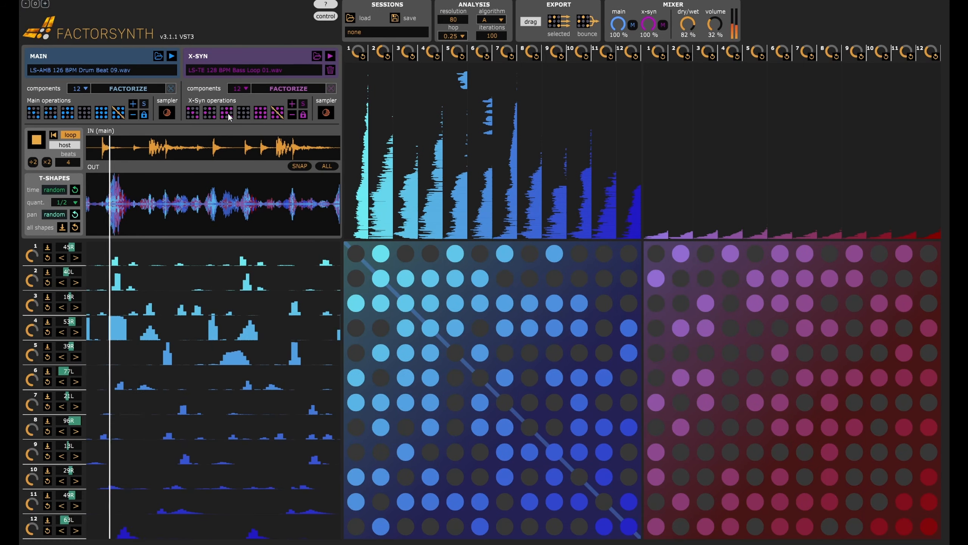
click(227, 112)
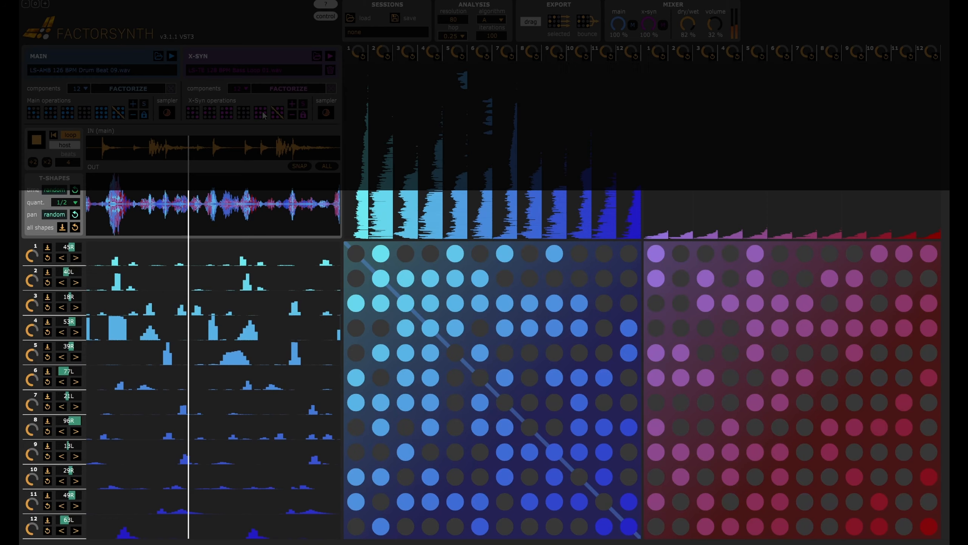
Activate every component in the X-Syn and main matrices, and reset both matrices to their original diagonal components.
click(260, 113)
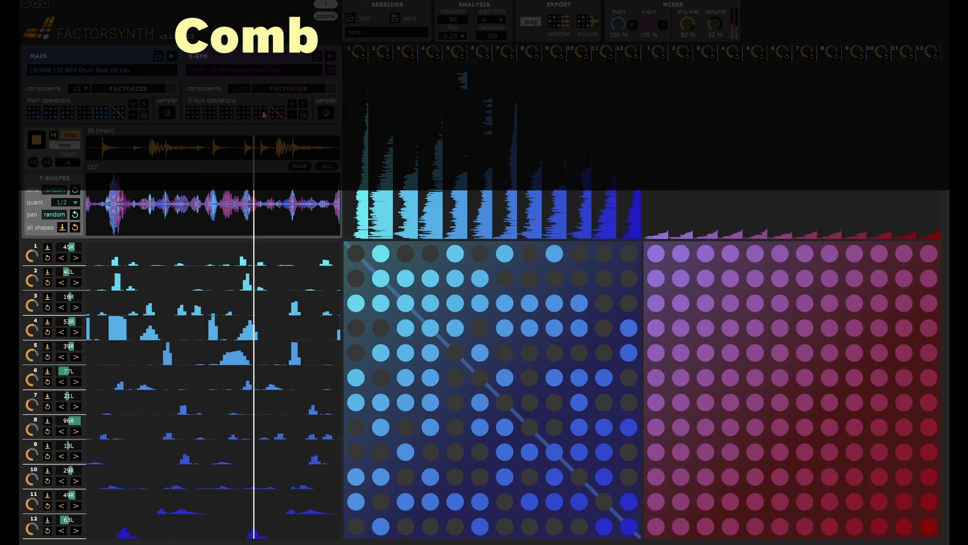
click(101, 115)
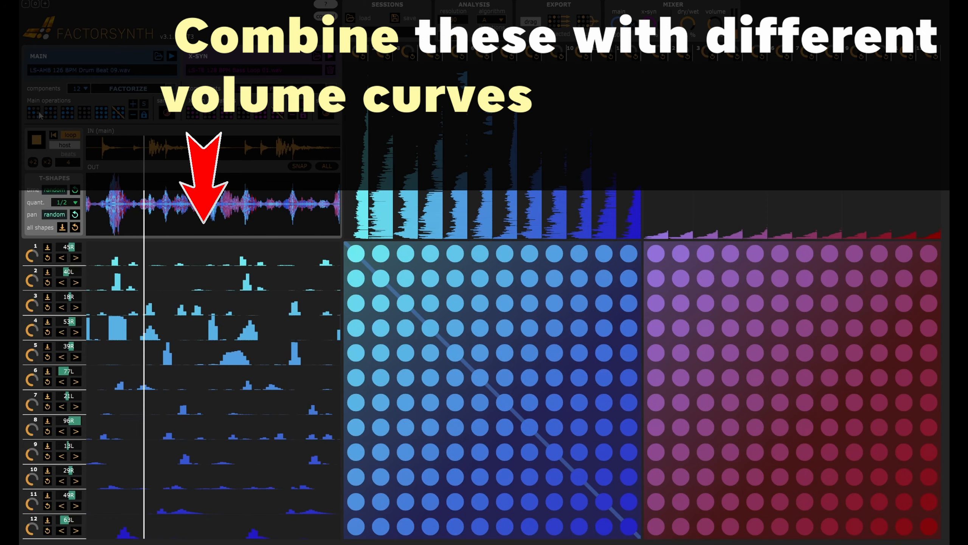
click(39, 114)
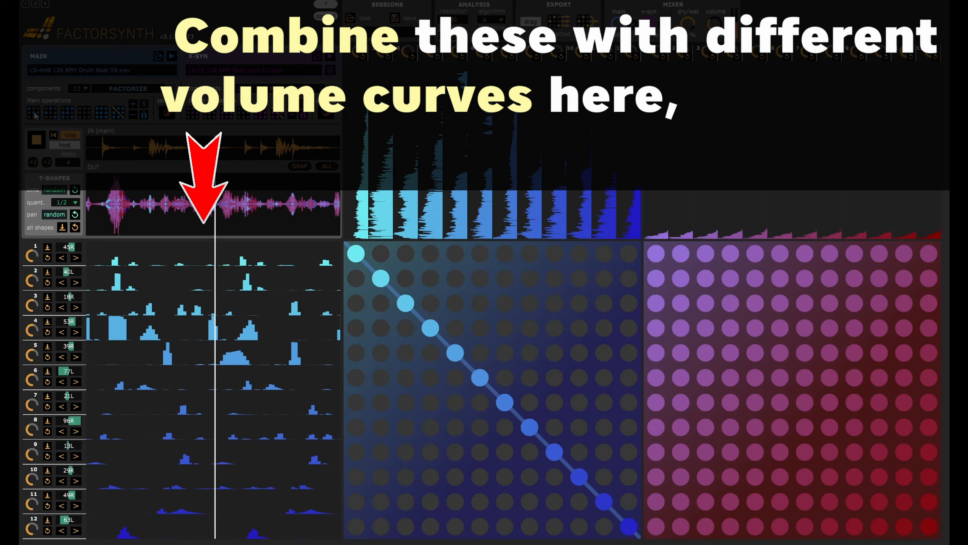
click(196, 114)
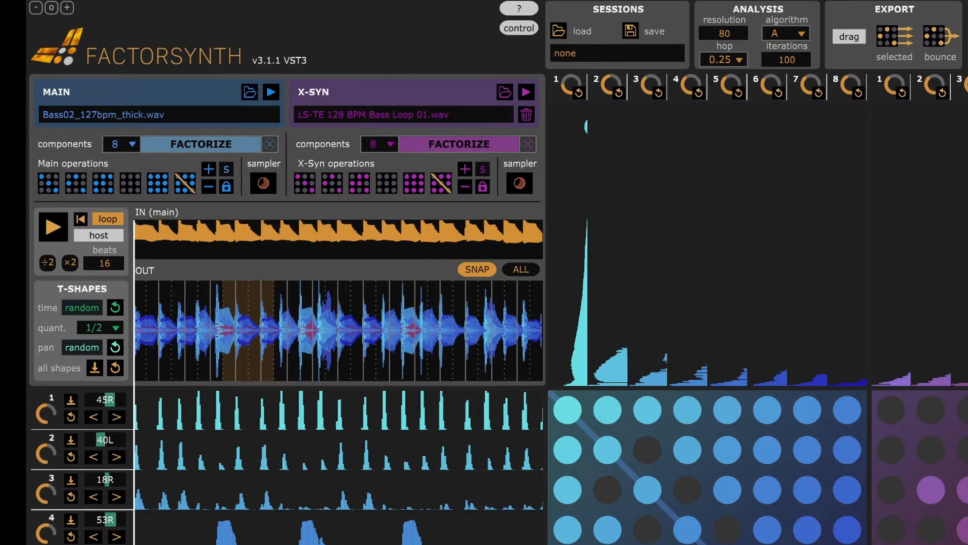
Load the bumpyloops001_FACTORSYNTH file as the main sound and the Playbeat 3 FACTORSYNTH file as X-Syn, and open the main component count.
drag(525, 271, 146, 76)
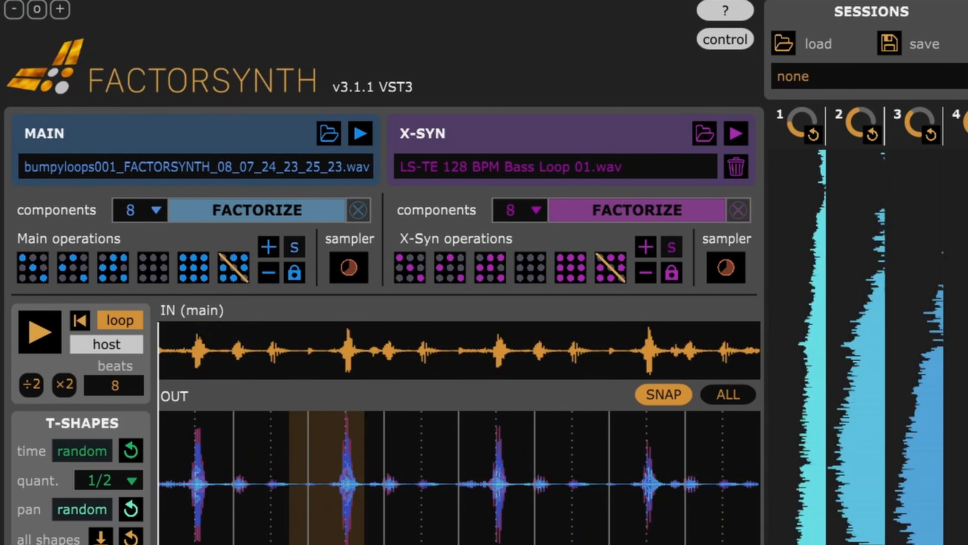
drag(679, 279, 581, 146)
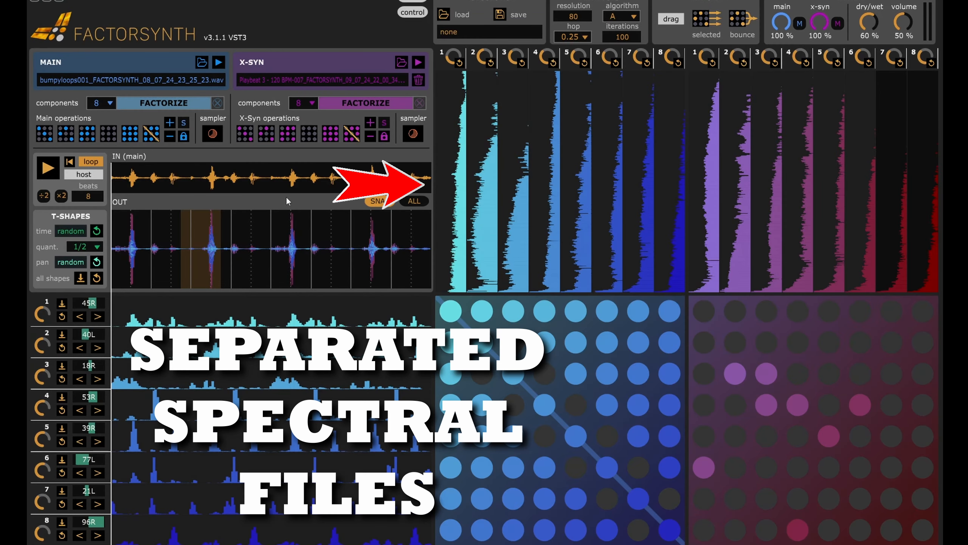
click(110, 103)
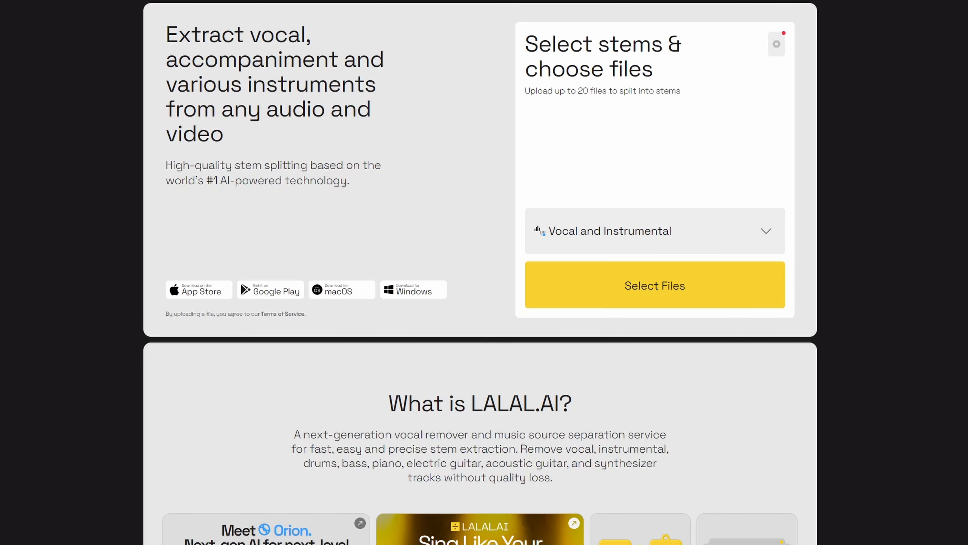
scroll(480, 272, down, 8)
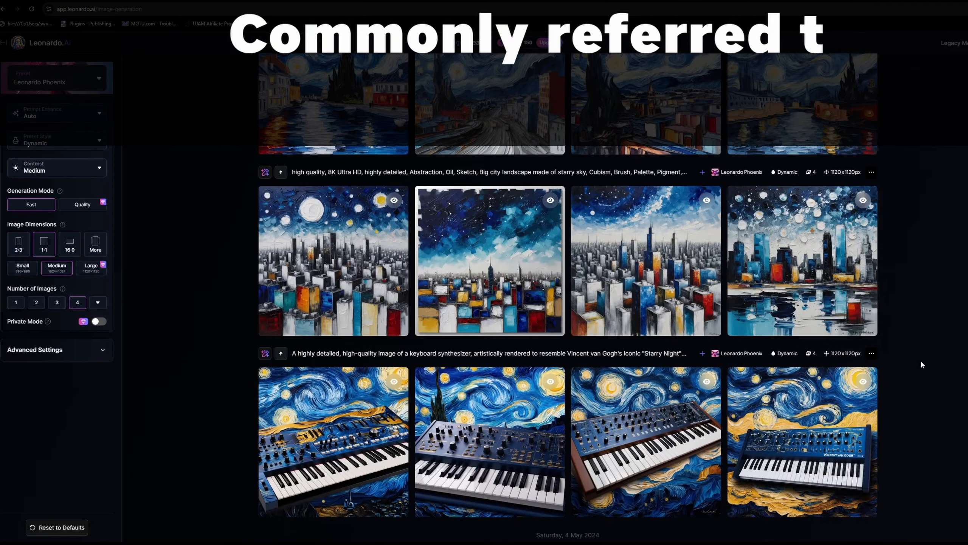
scroll(921, 361, up, 5)
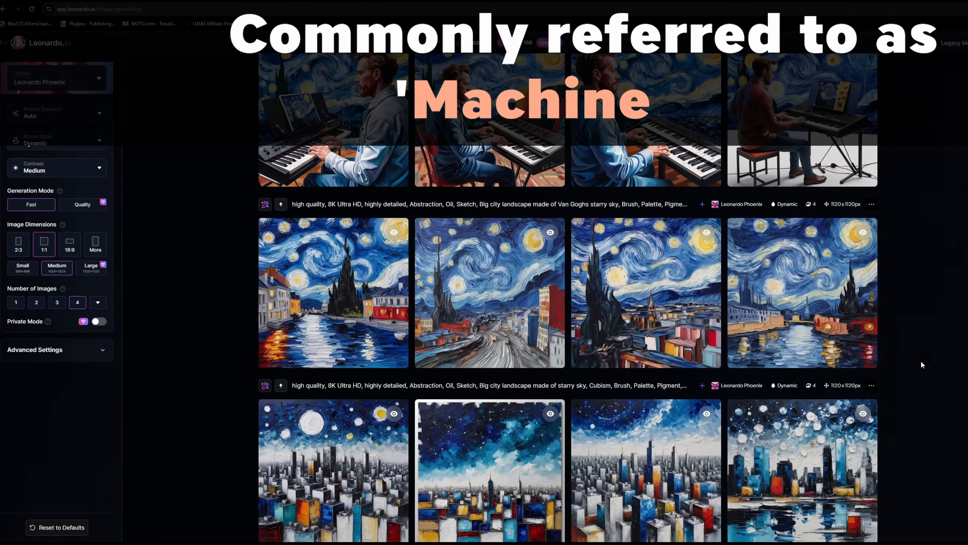
scroll(920, 360, up, 5)
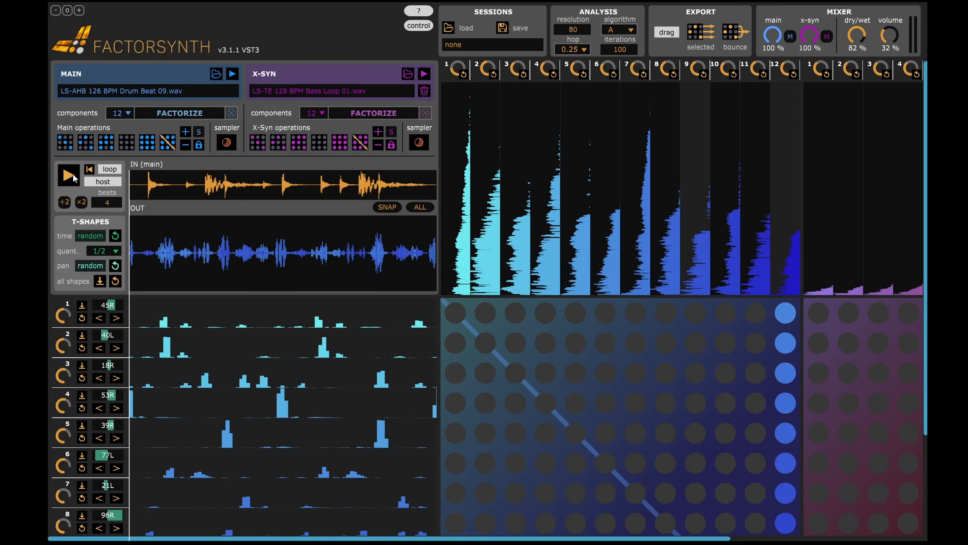
Play the drum loop, apply random one-to-one pairings and a random combination to the main matrix, and randomize the X-Syn matrix.
click(72, 175)
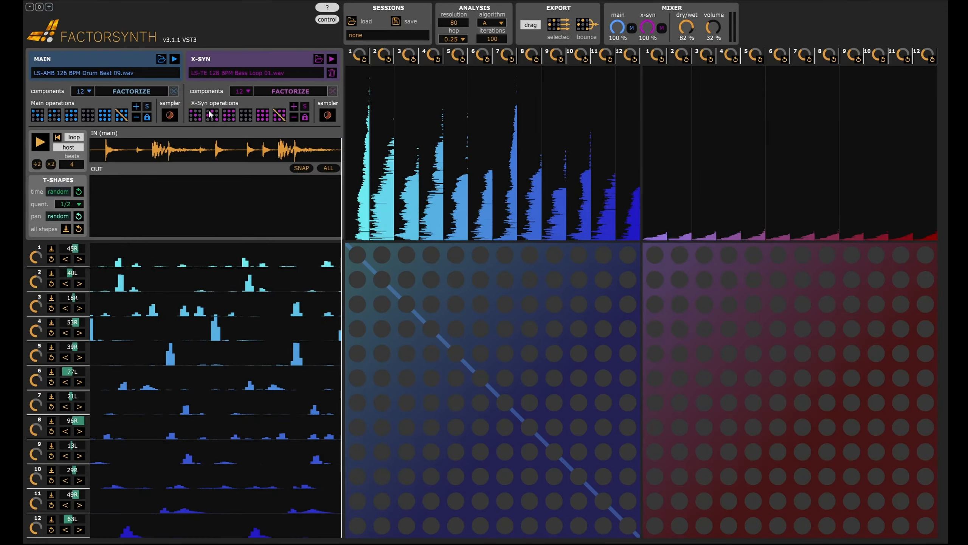
click(56, 117)
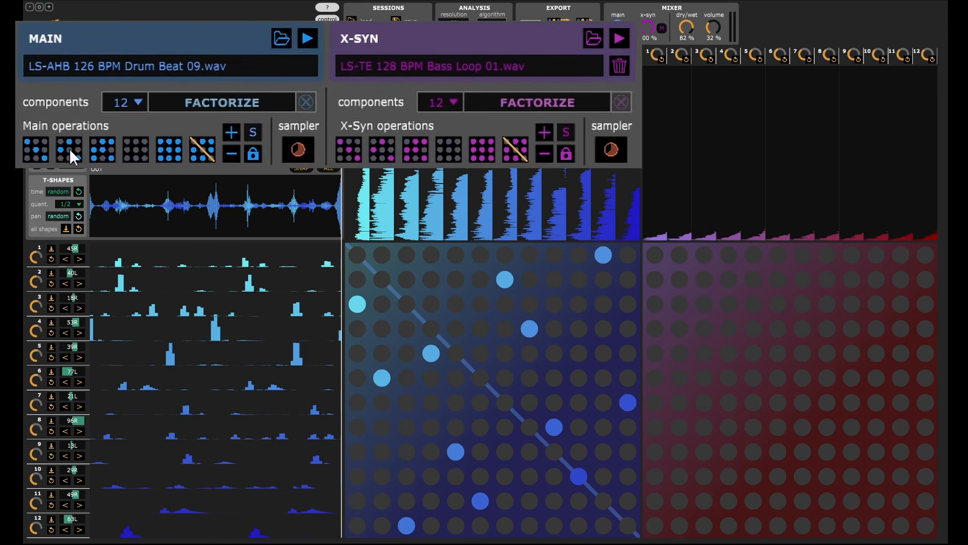
click(75, 161)
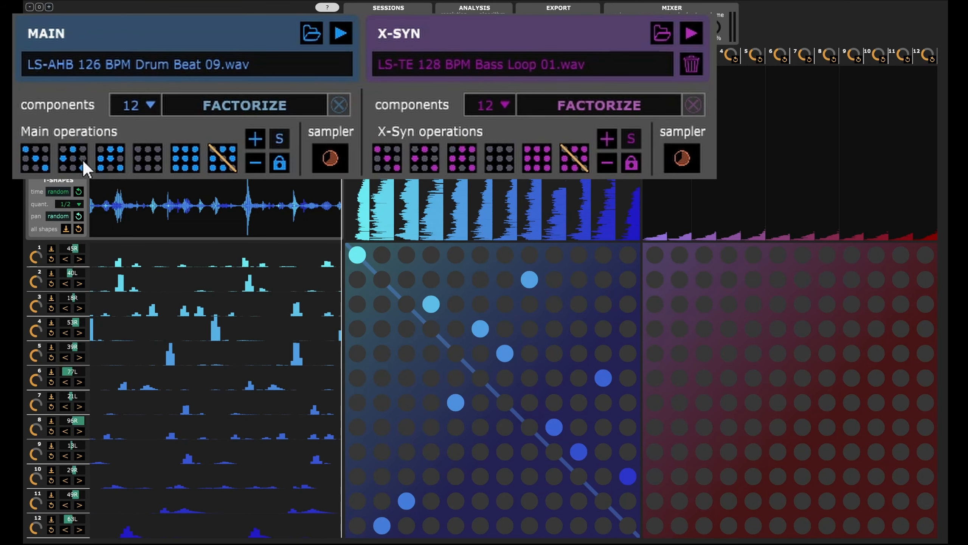
click(111, 161)
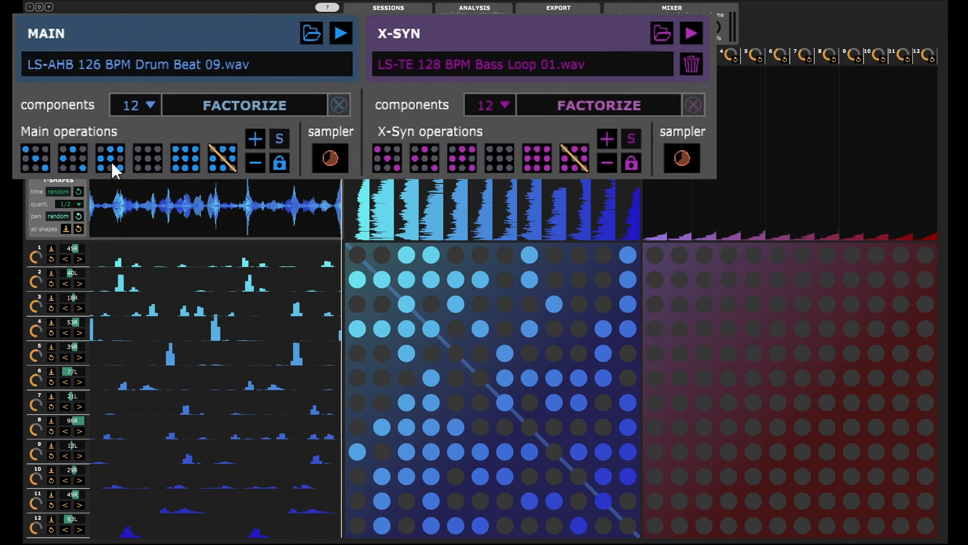
click(464, 162)
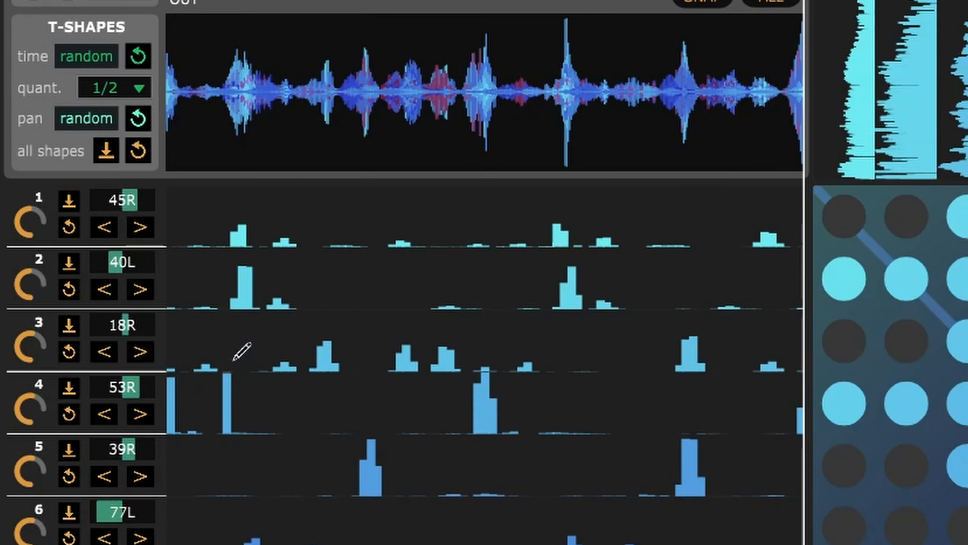
Draw extra volume bumps by hand in temporal shape 4 and add a low bump to temporal shape 5.
click(306, 426)
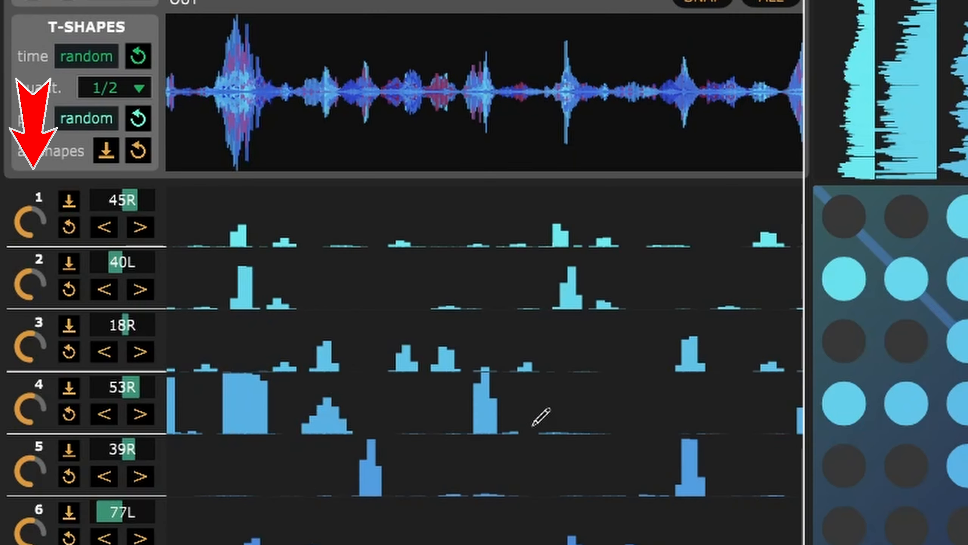
drag(533, 427, 582, 385)
mouse_move(506, 494)
mouse_down()
mouse_move(553, 460)
mouse_move(583, 494)
mouse_up()
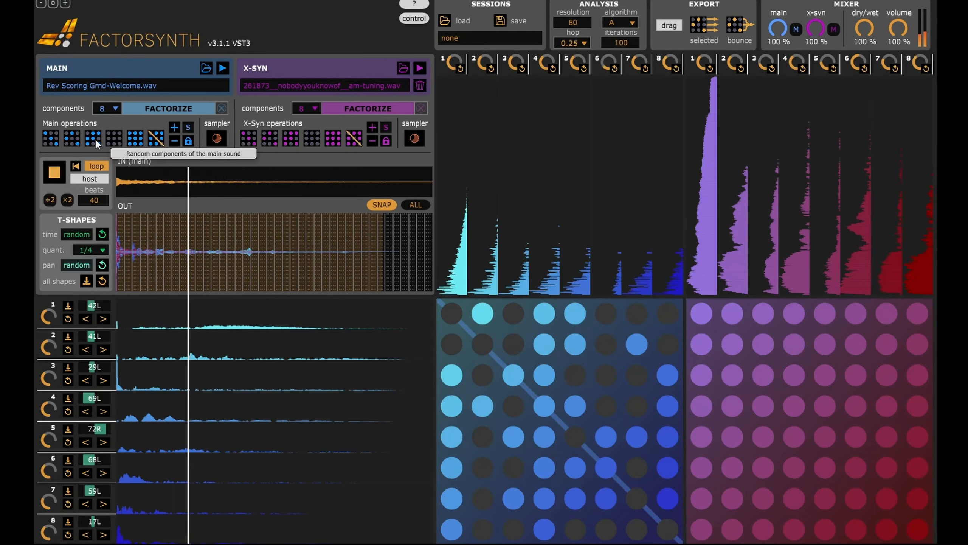
Apply a random combination and random one-to-one pairings to the main matrix, and restore its original components.
click(95, 139)
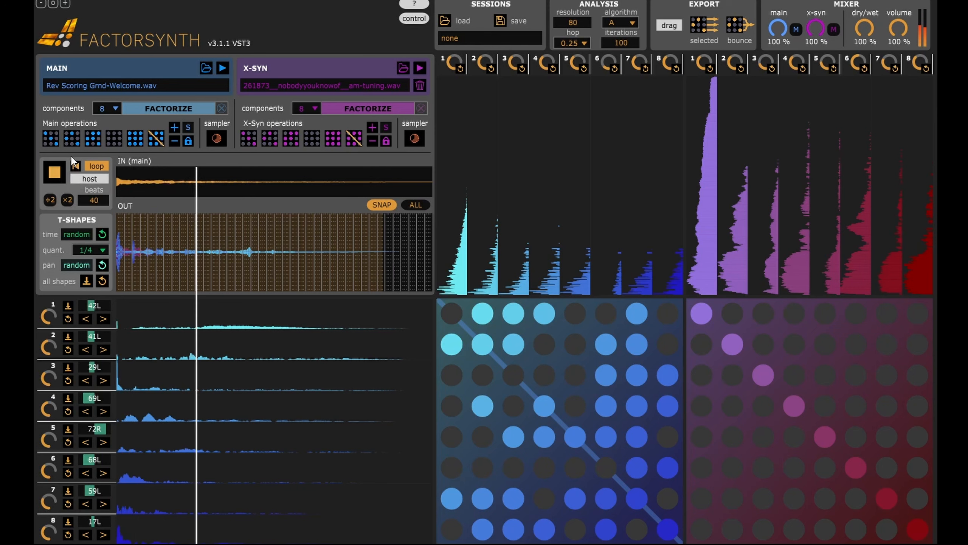
click(74, 140)
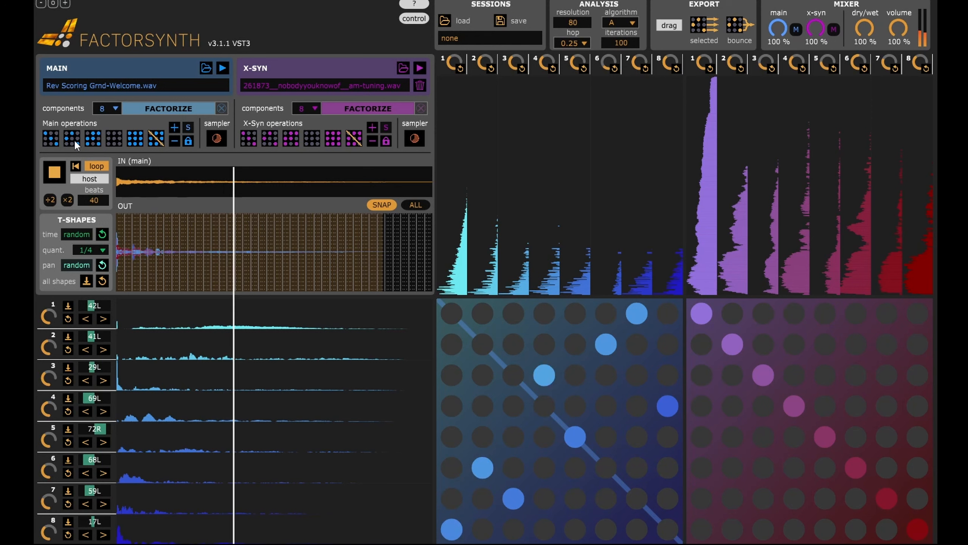
click(51, 139)
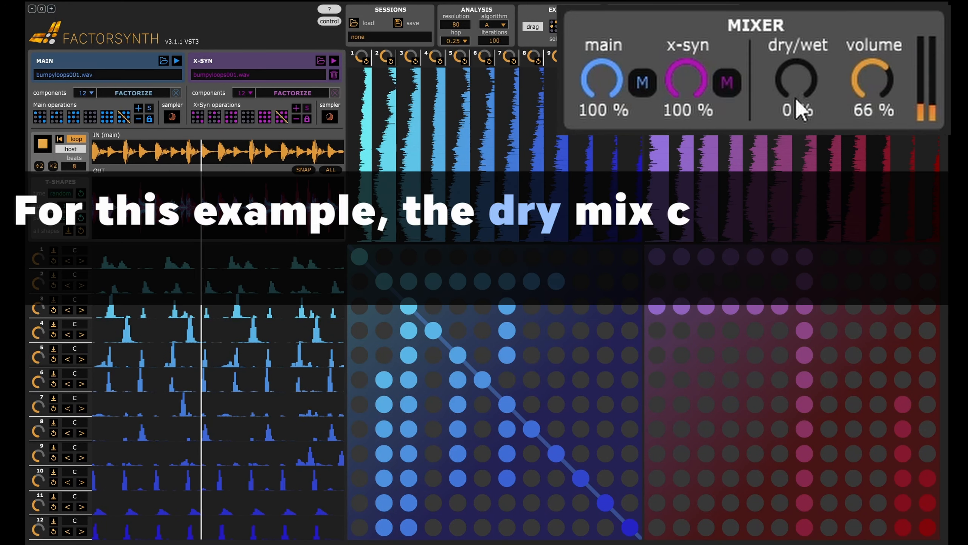
Set the dry/wet mix to 100% and randomize the component combinations in the X-Syn and main matrices.
drag(797, 101, 793, 65)
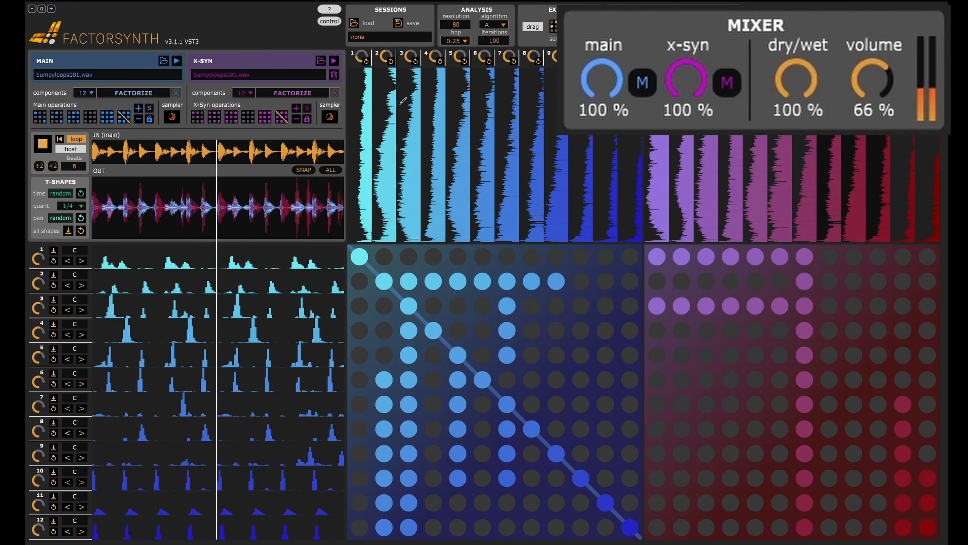
click(231, 120)
click(76, 118)
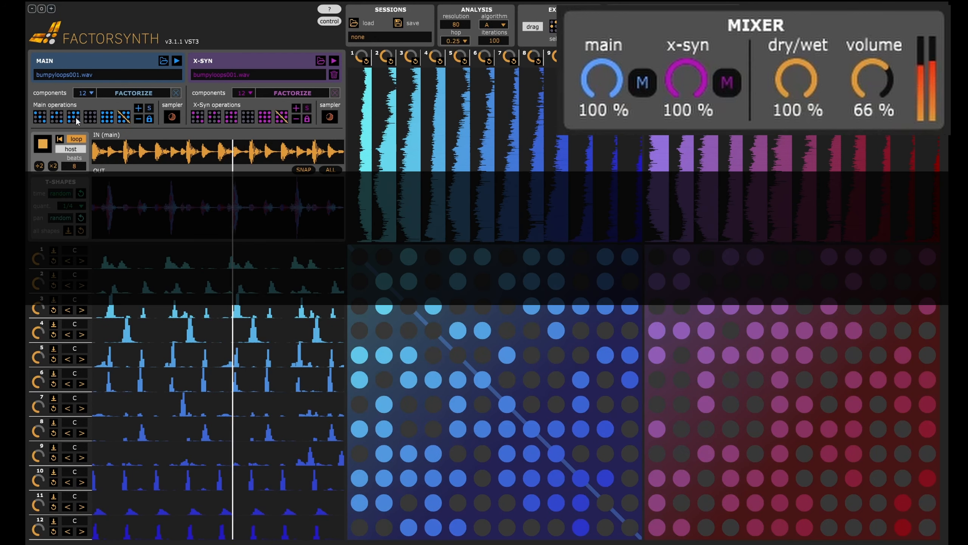
Restore the original diagonal components in the main and X-Syn matrices.
click(124, 117)
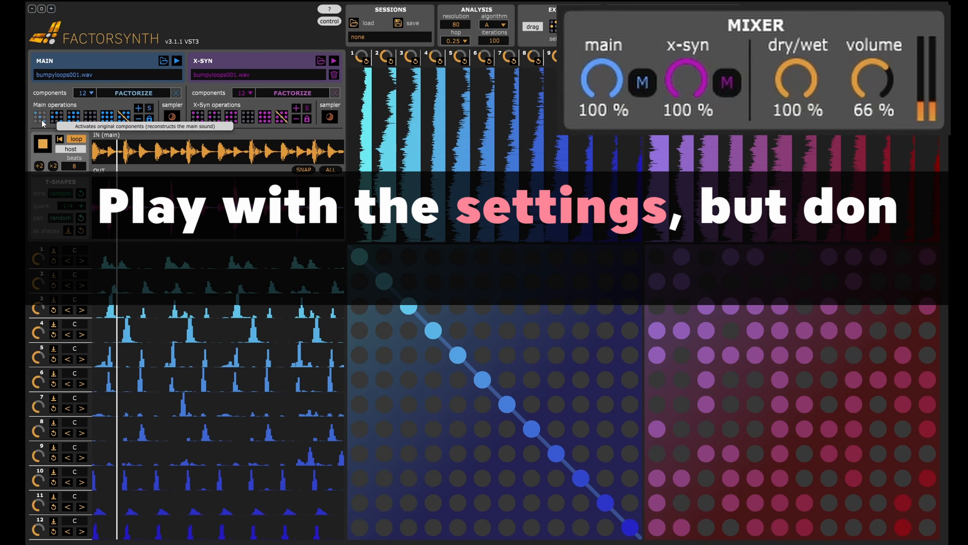
click(199, 118)
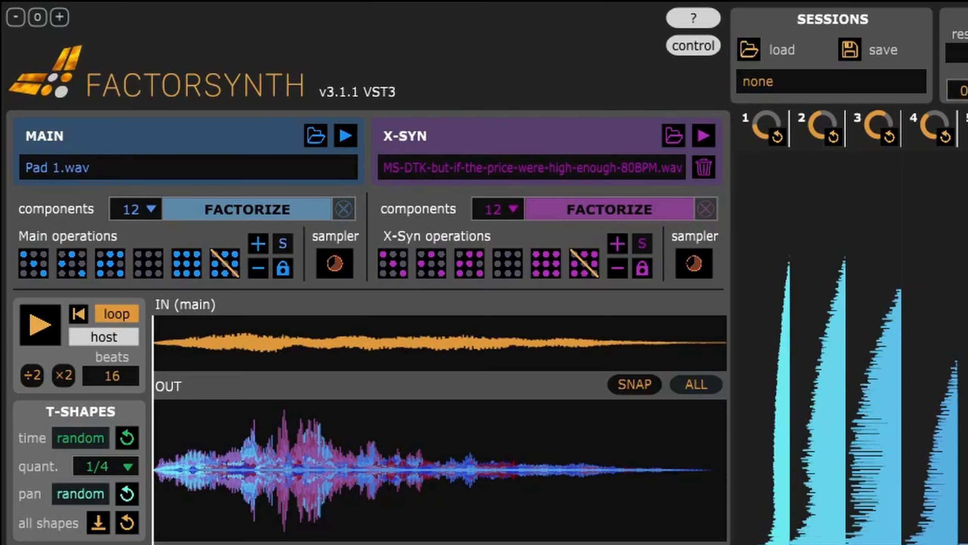
Enable snapping for the output waveform and select several short sections of it in turn as playback loops.
click(637, 384)
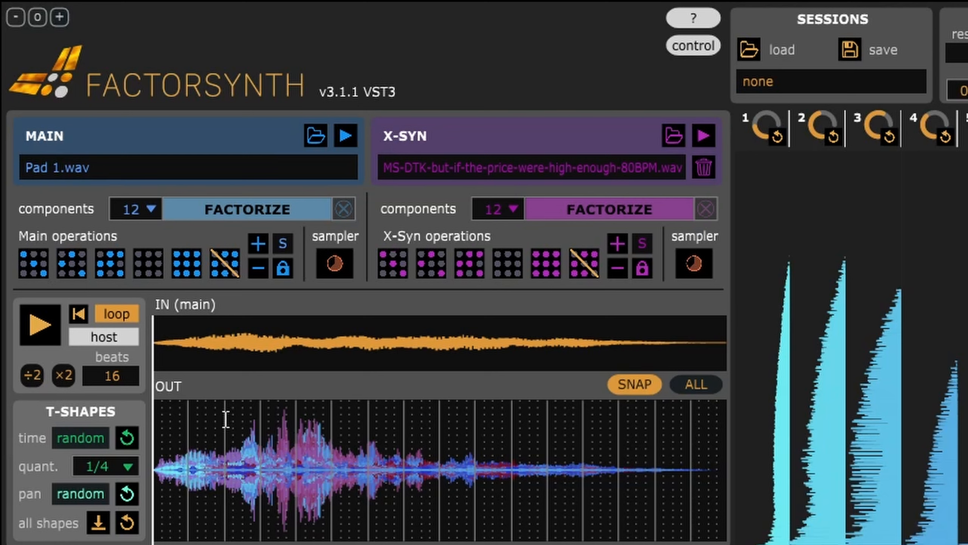
drag(225, 420, 273, 433)
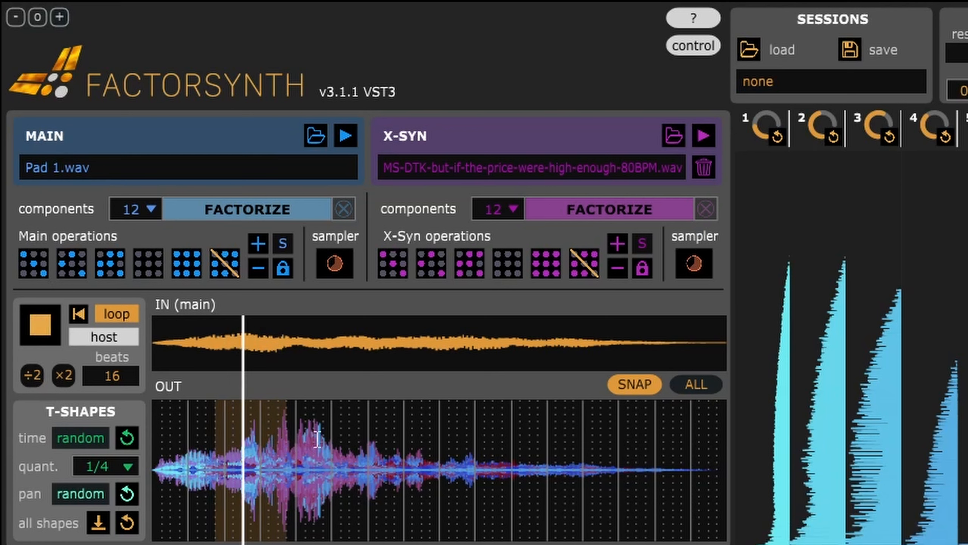
drag(307, 445, 358, 444)
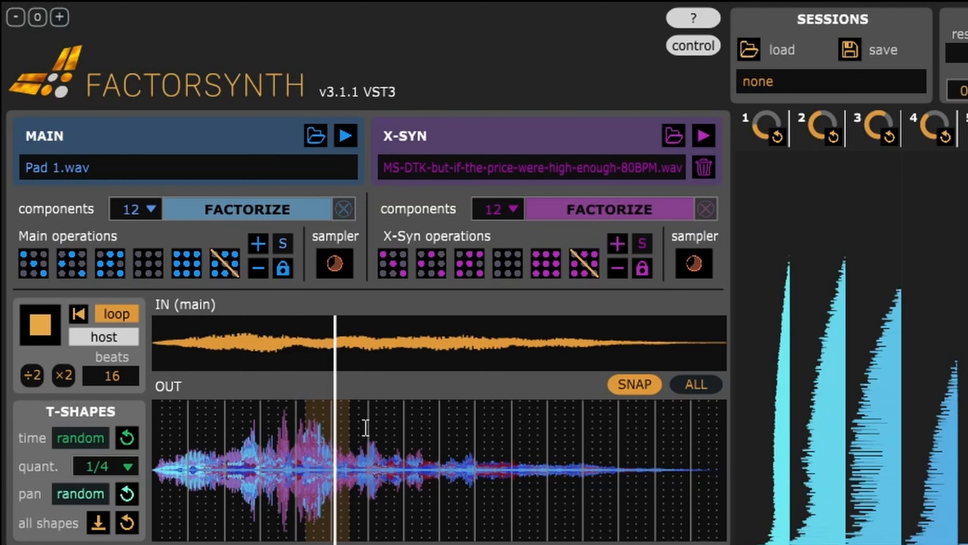
drag(365, 428, 439, 457)
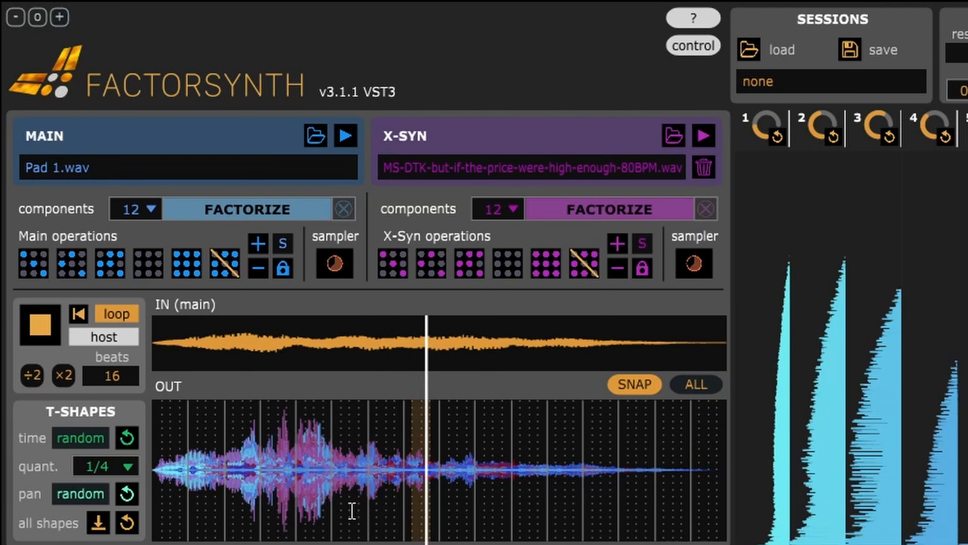
drag(158, 444, 214, 446)
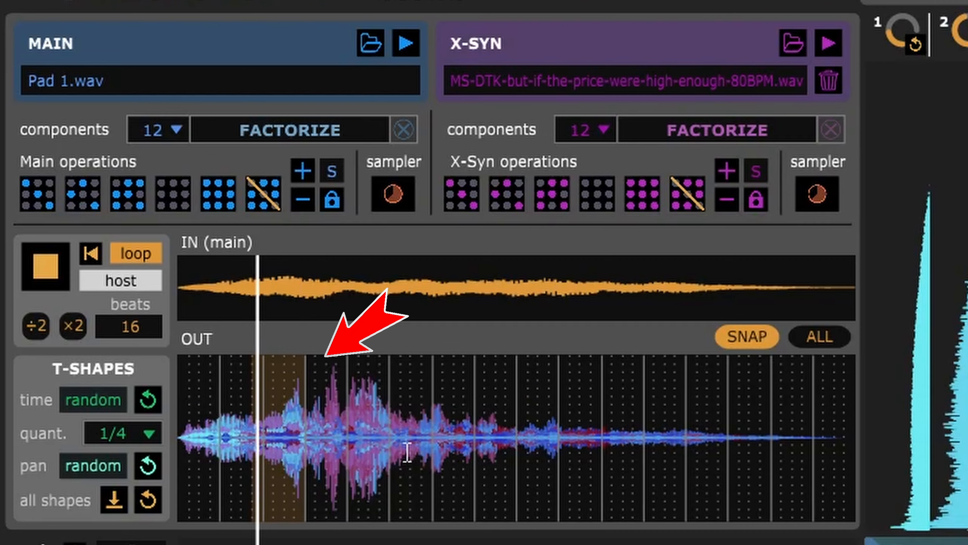
drag(375, 449, 432, 459)
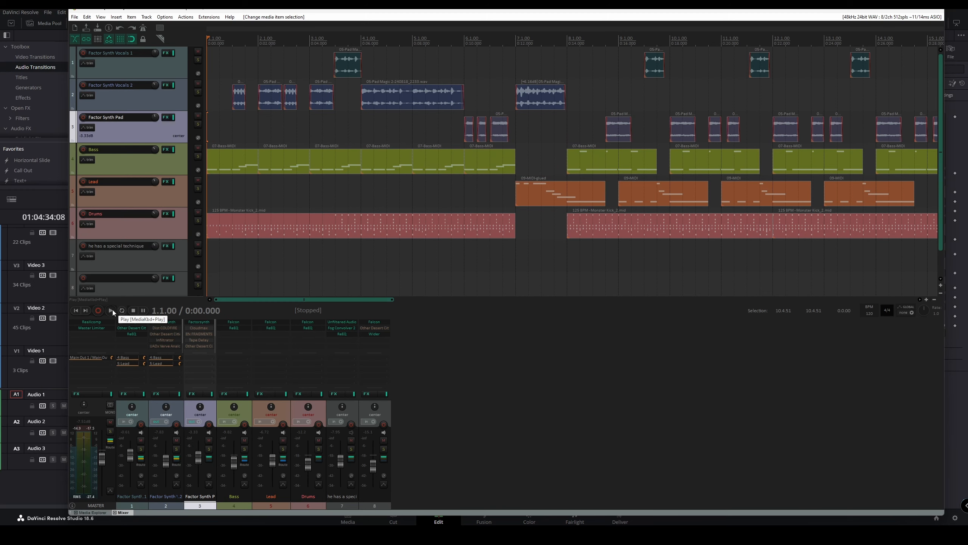
Switch to the REAPER project and play the arrangement with the Factor Synth vocal and pad tracks.
click(111, 311)
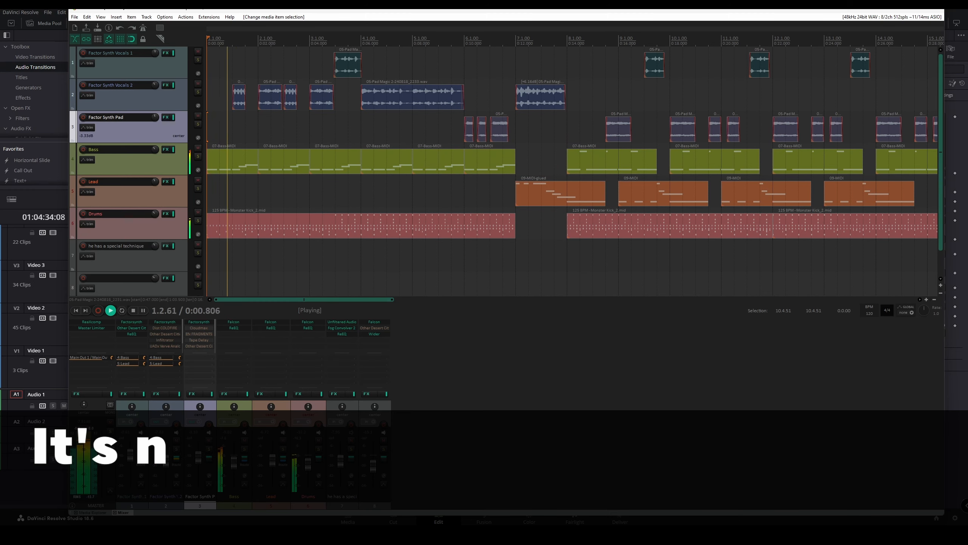